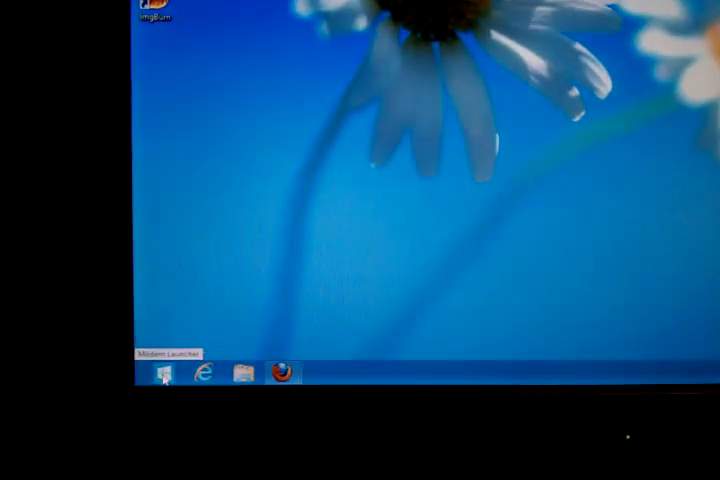
pyautogui.click(158, 362)
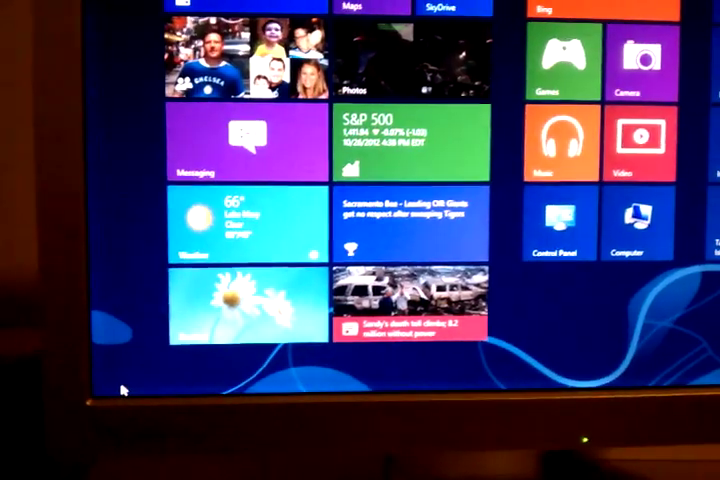